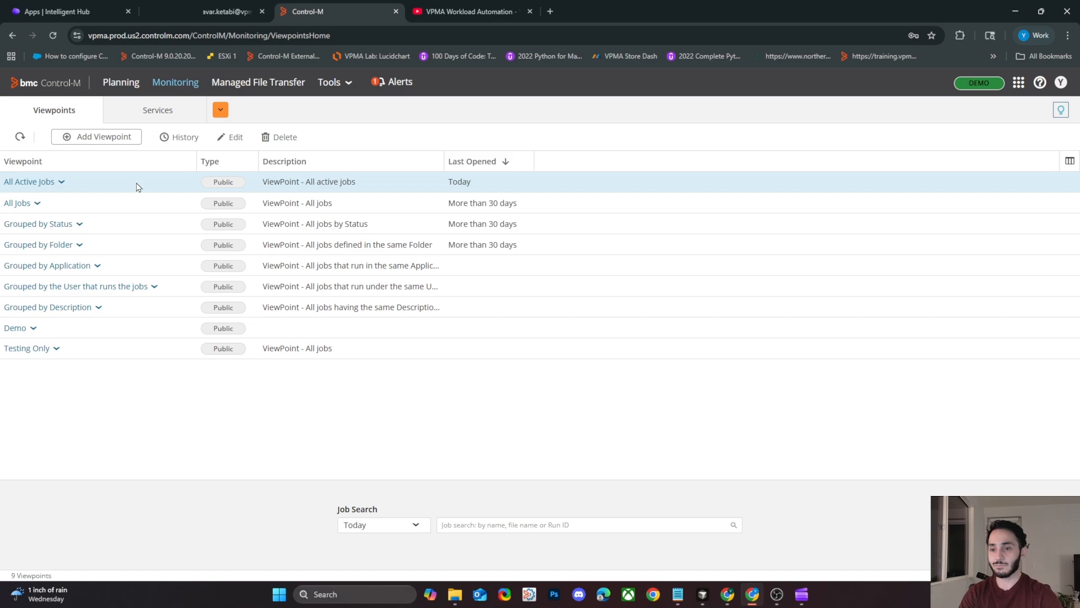
Start adding a new private viewpoint.
left_click(103, 141)
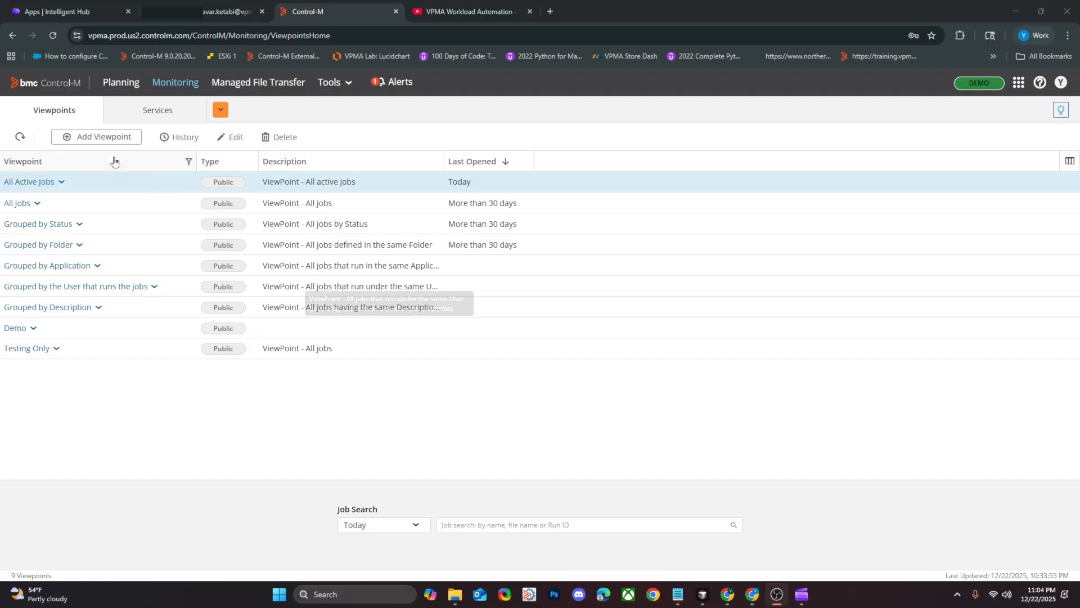
left_click(97, 137)
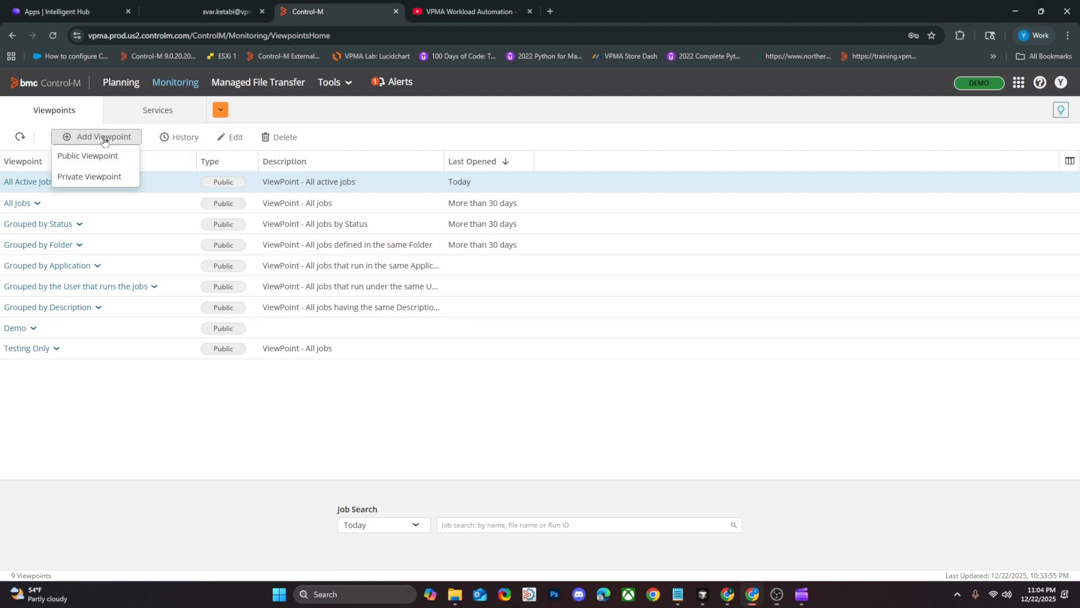
left_click(102, 182)
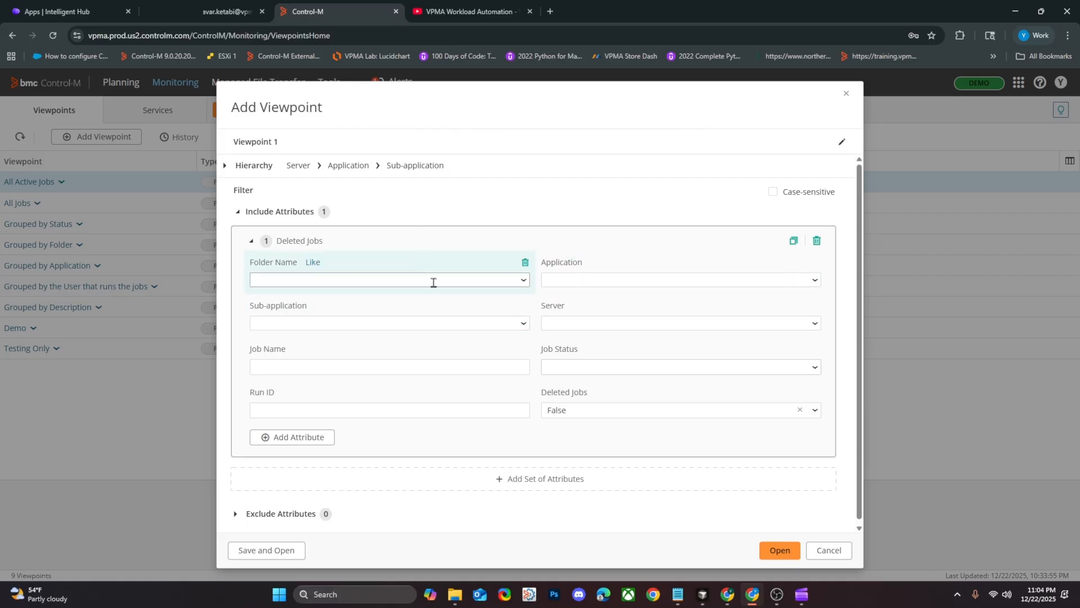
Try filtering the included jobs by folder name DEMO*, and remove that value again.
left_click(364, 280)
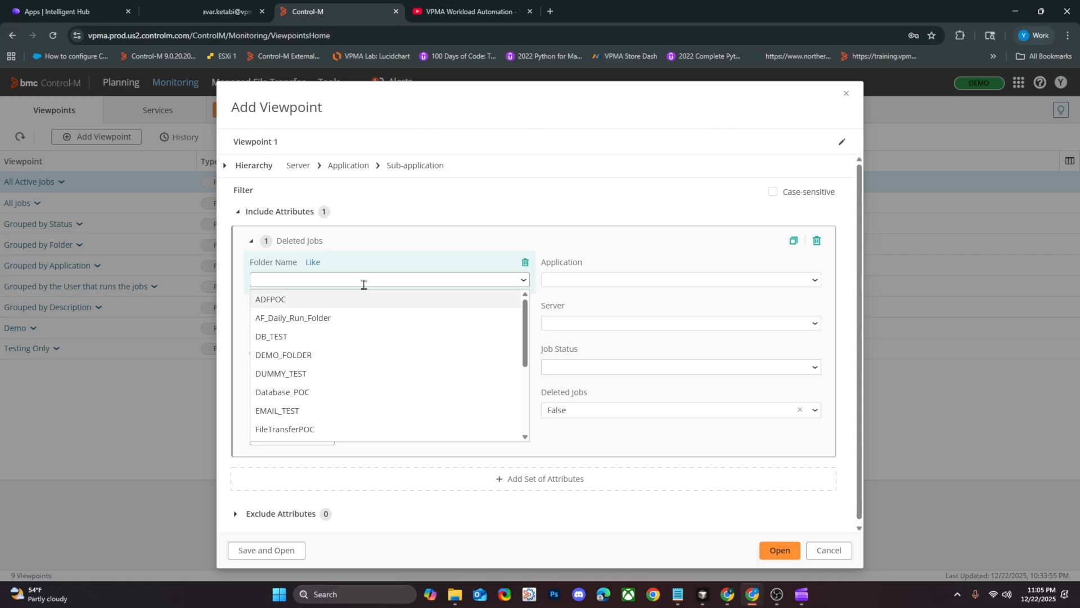
type("D")
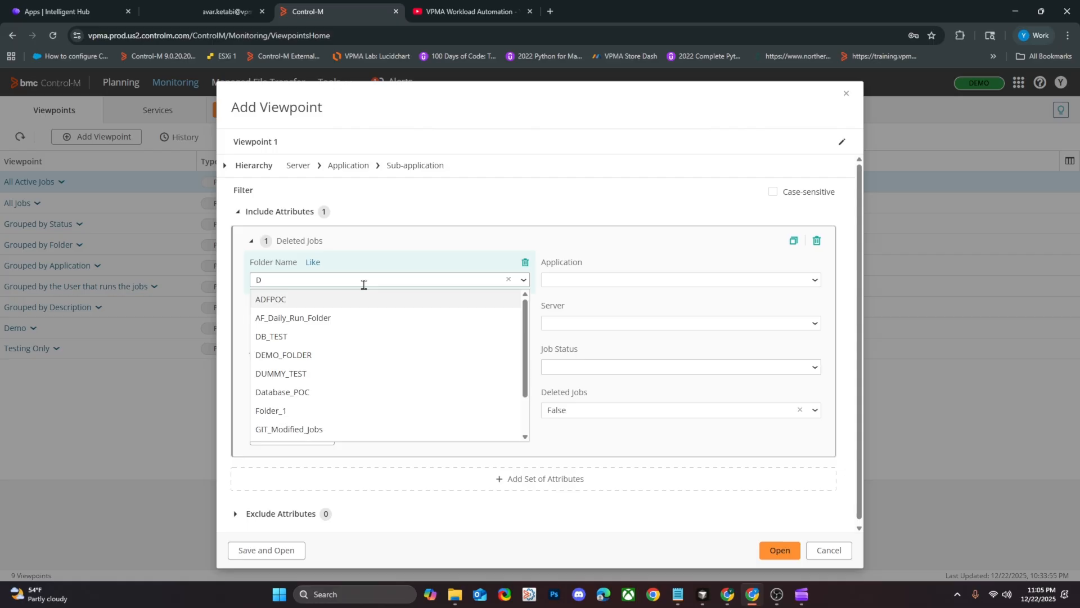
type("E")
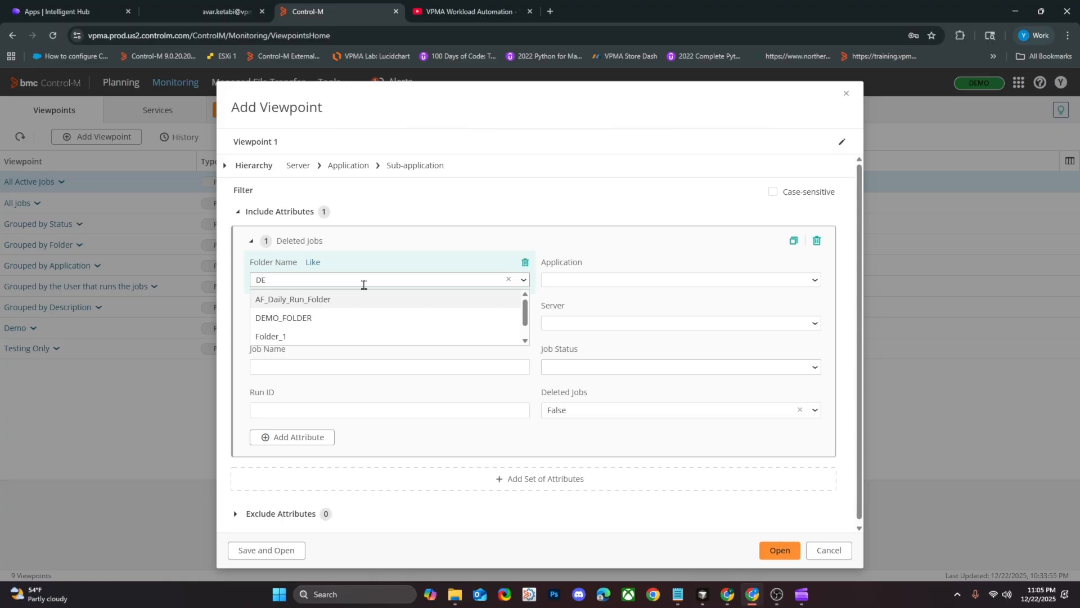
type("MO*")
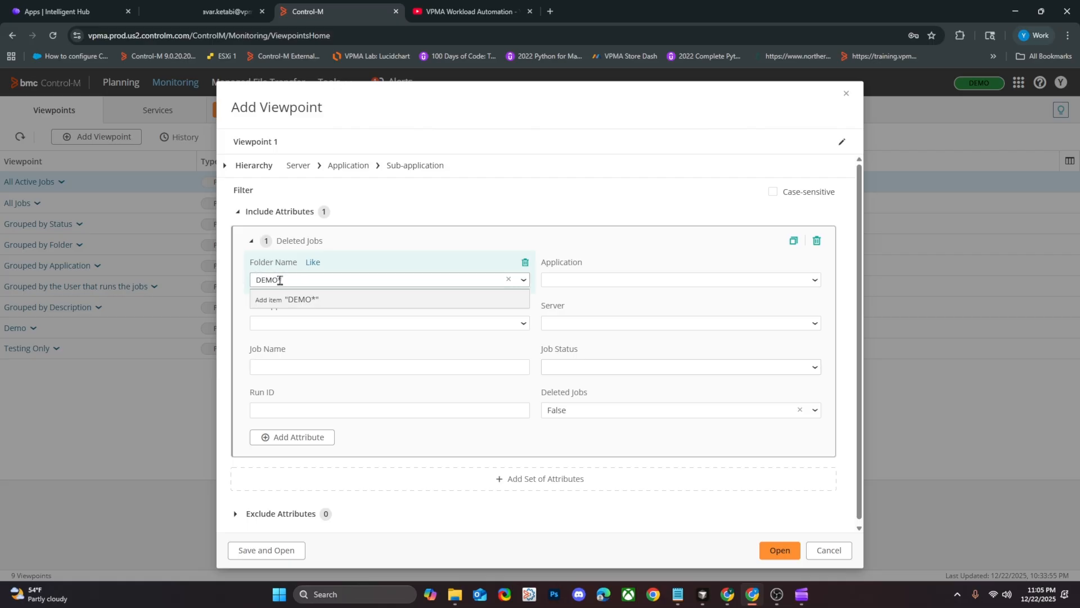
key("Return")
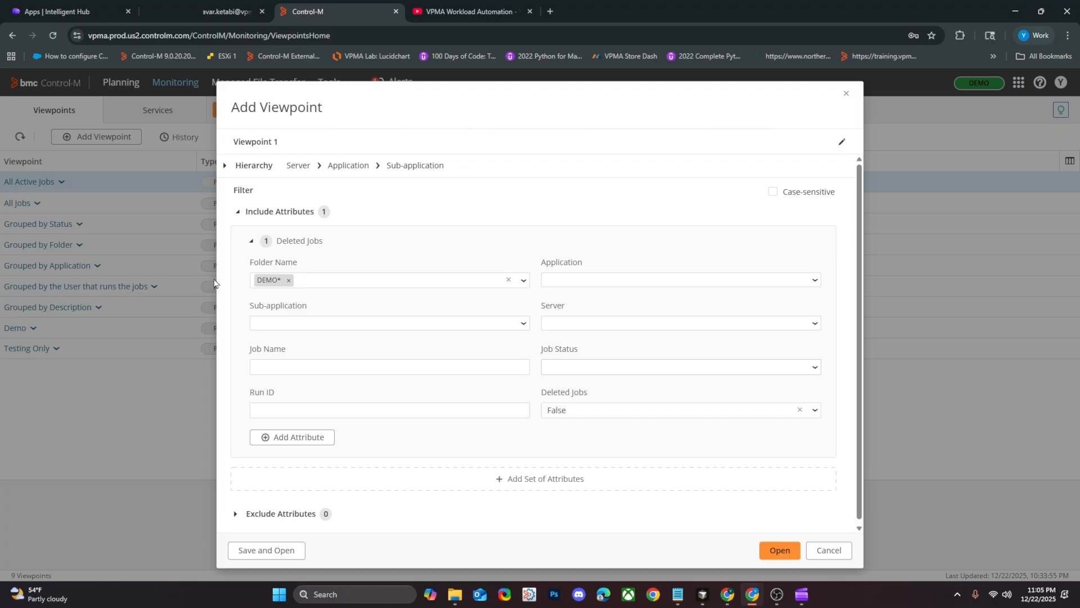
key("BackSpace")
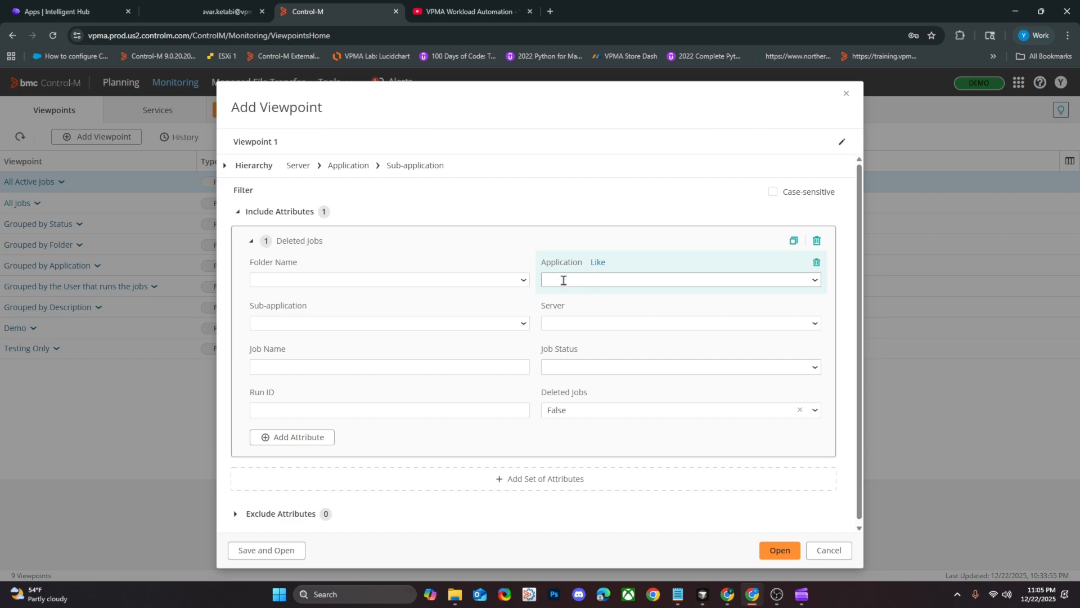
Set the Application include filter of the viewpoint to DEMO.
left_click(567, 280)
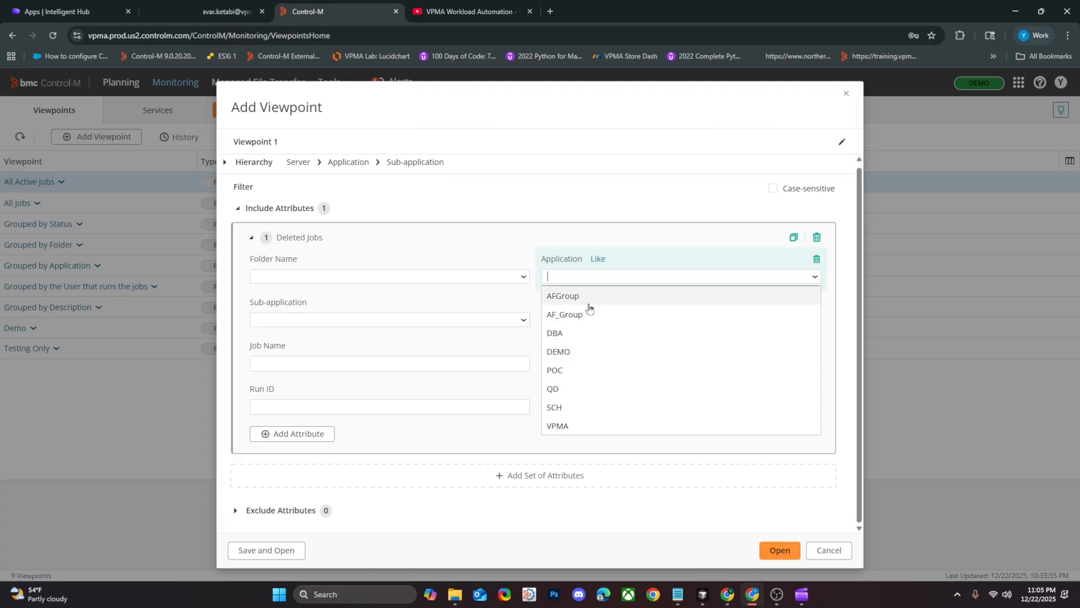
left_click(577, 353)
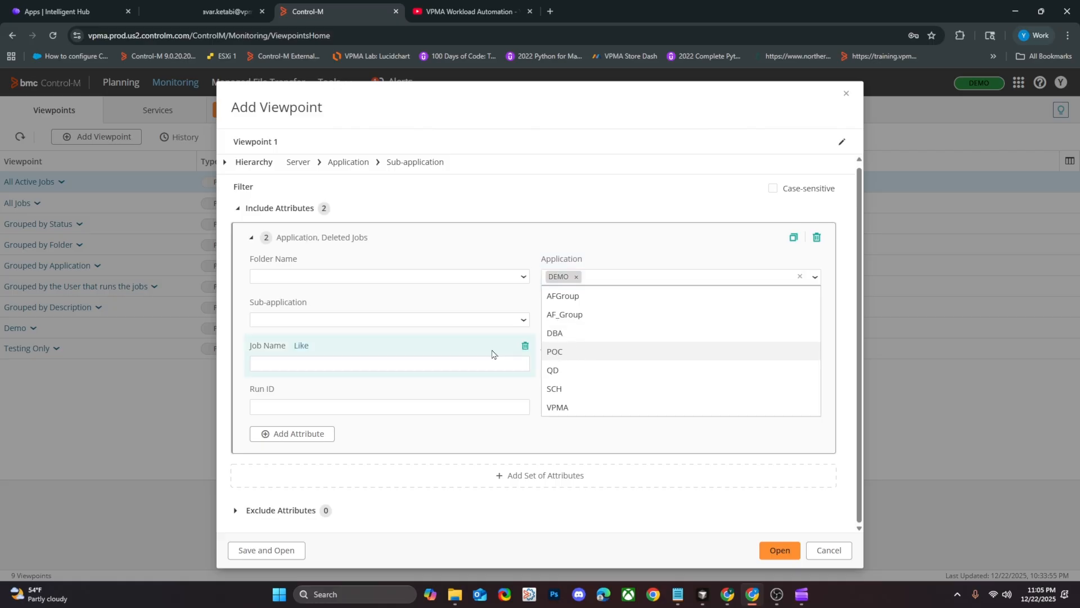
left_click(541, 341)
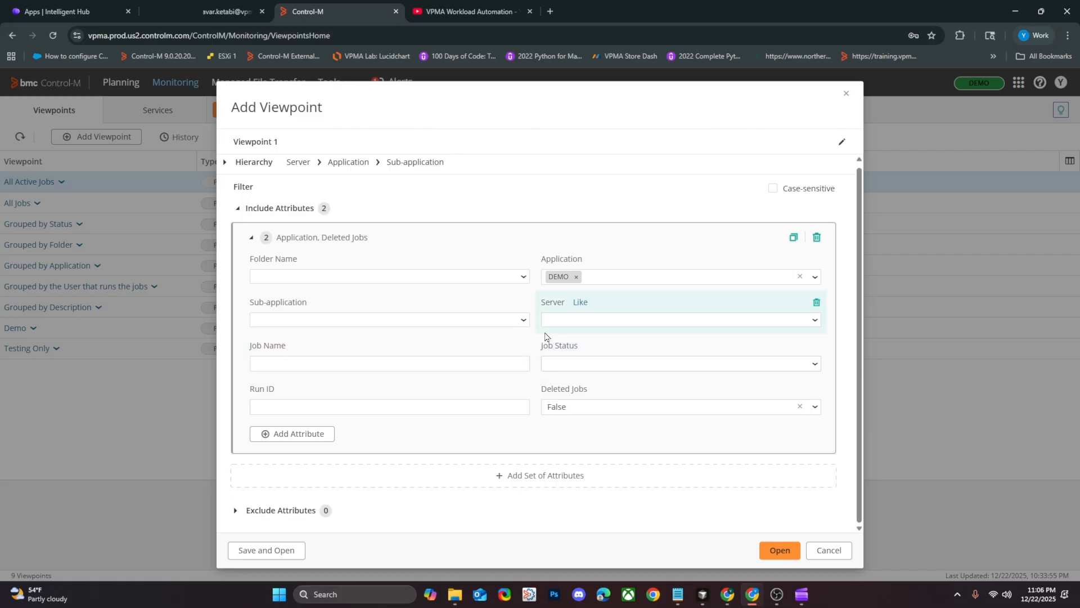
Examine the Job Status choices and the General attributes that can be added to the include filter.
left_click(557, 368)
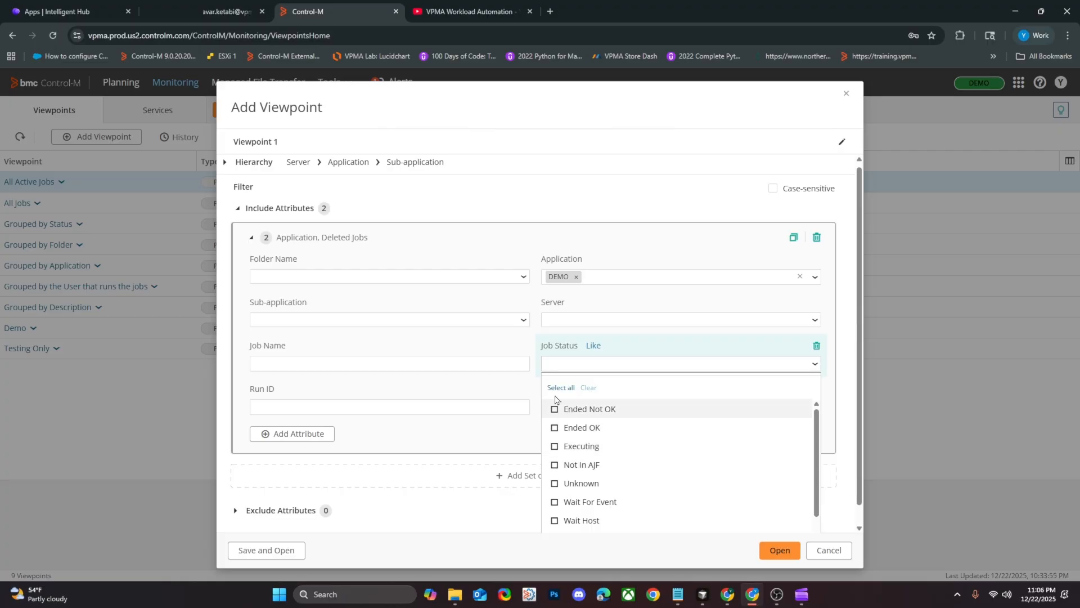
left_click(538, 328)
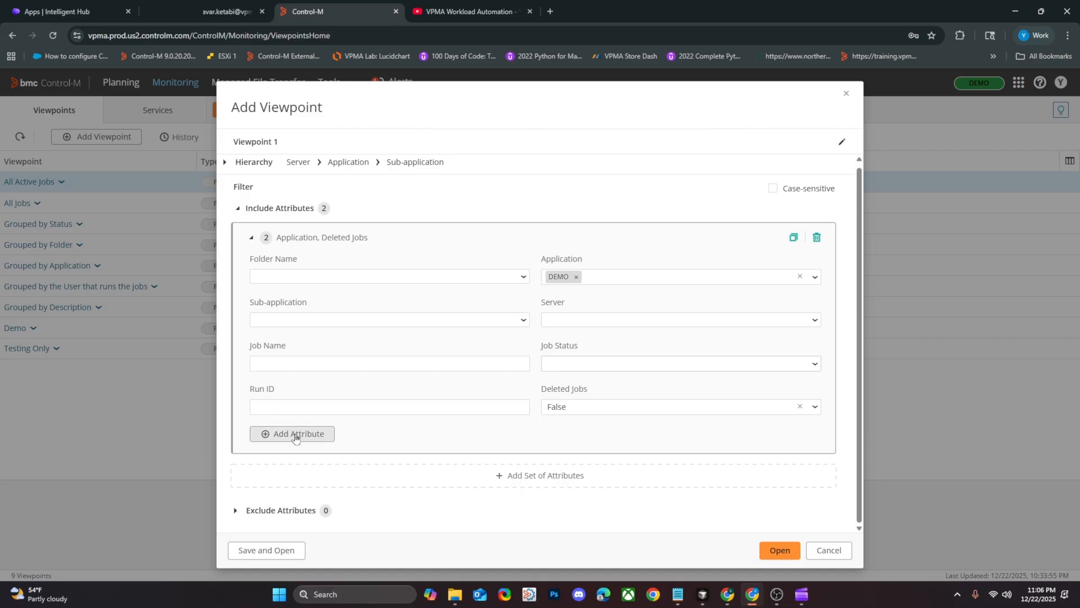
left_click(316, 435)
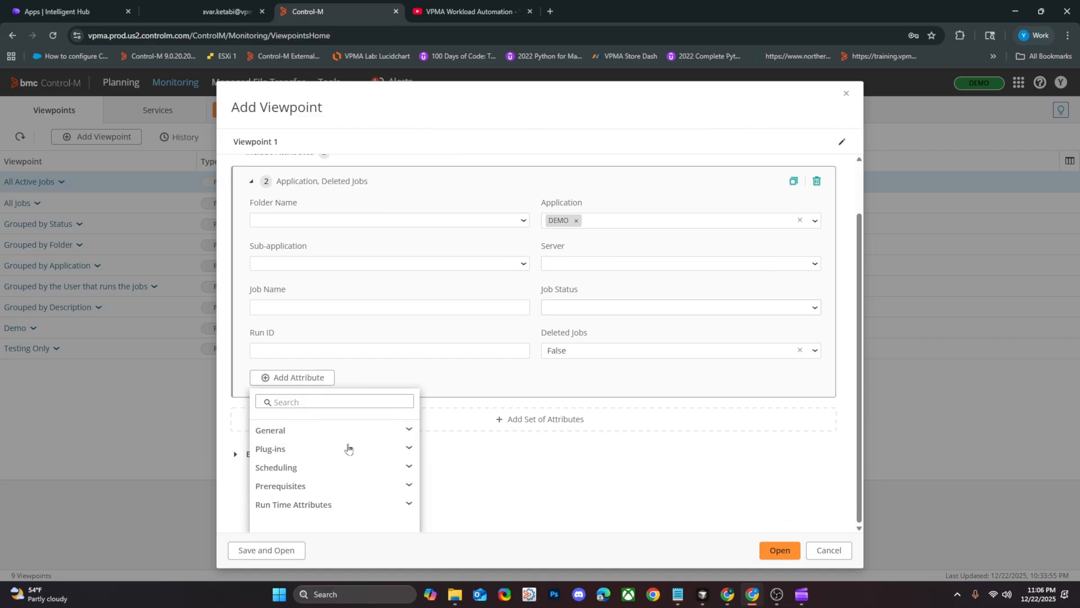
left_click(329, 430)
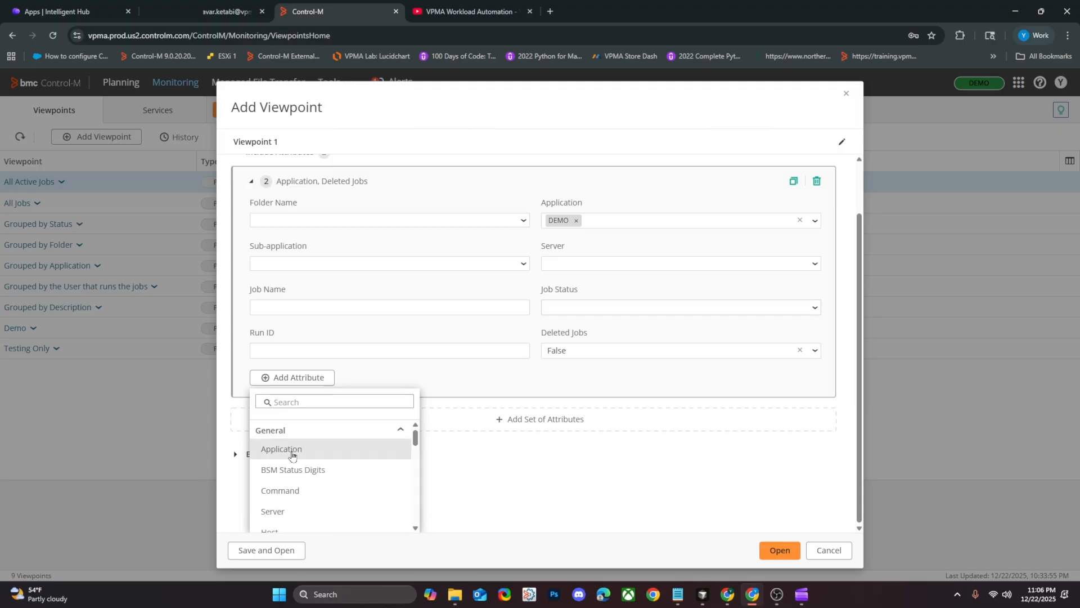
scroll(345, 450, "down", 5)
left_click(479, 457)
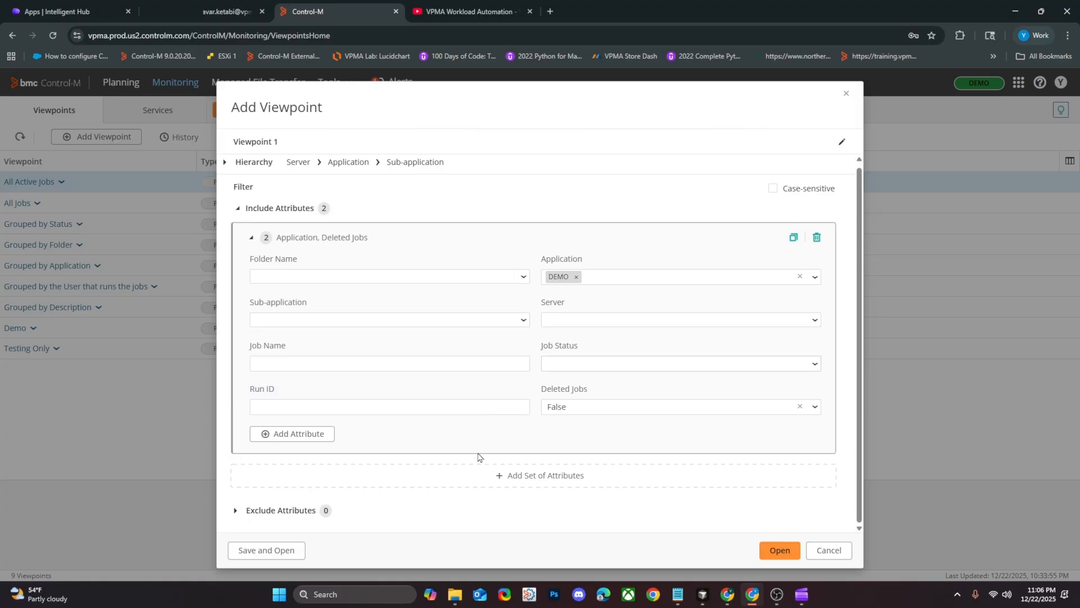
Add a second set of include attributes containing the Application attribute.
left_click(509, 478)
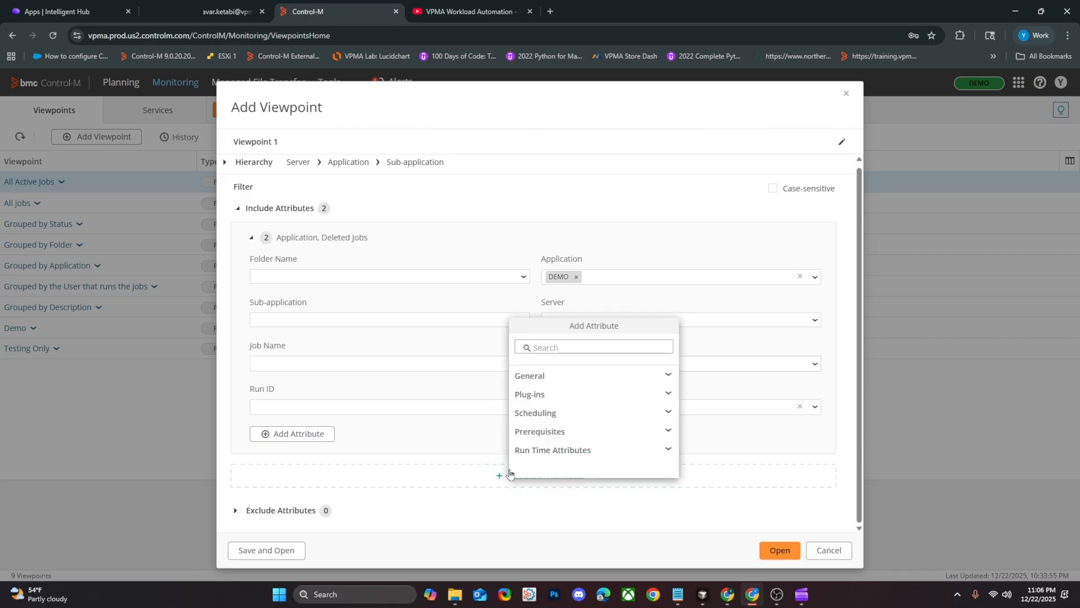
left_click(547, 376)
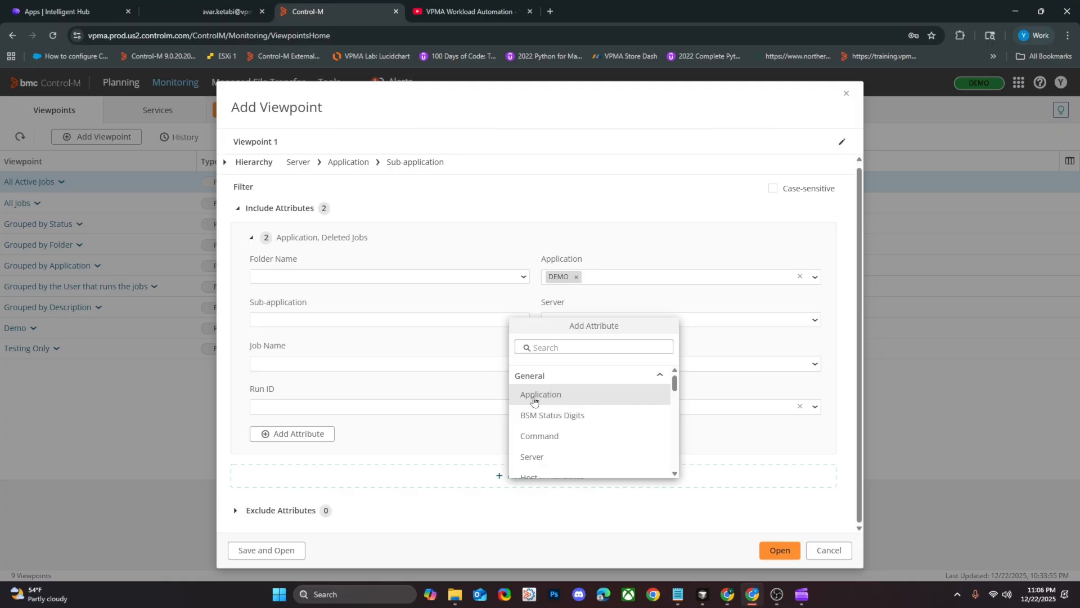
left_click(534, 400)
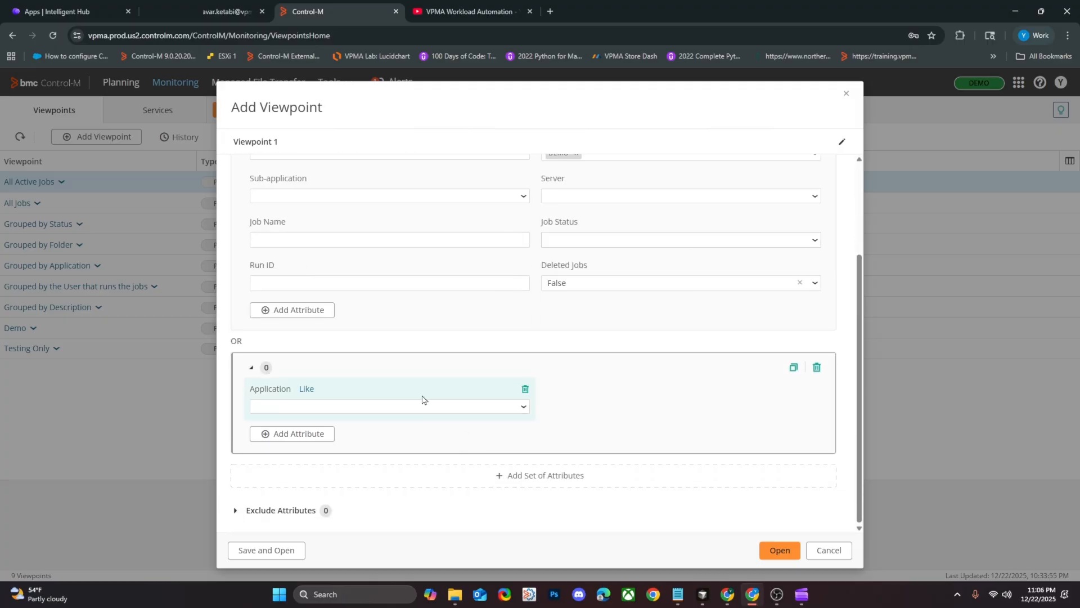
scroll(341, 380, "up", 1)
scroll(338, 384, "up", 1)
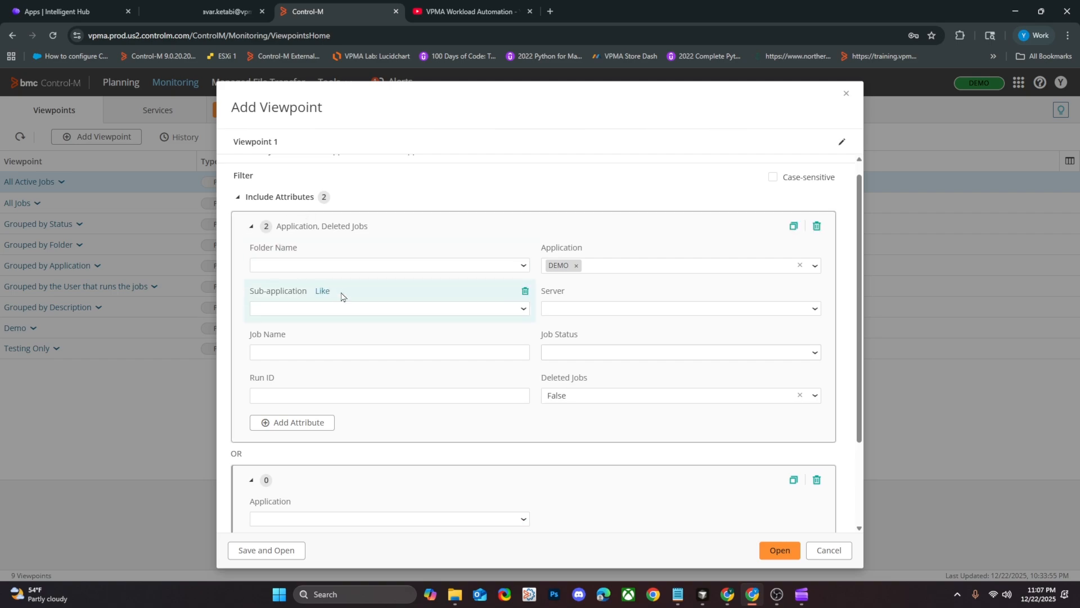
scroll(366, 337, "down", 1)
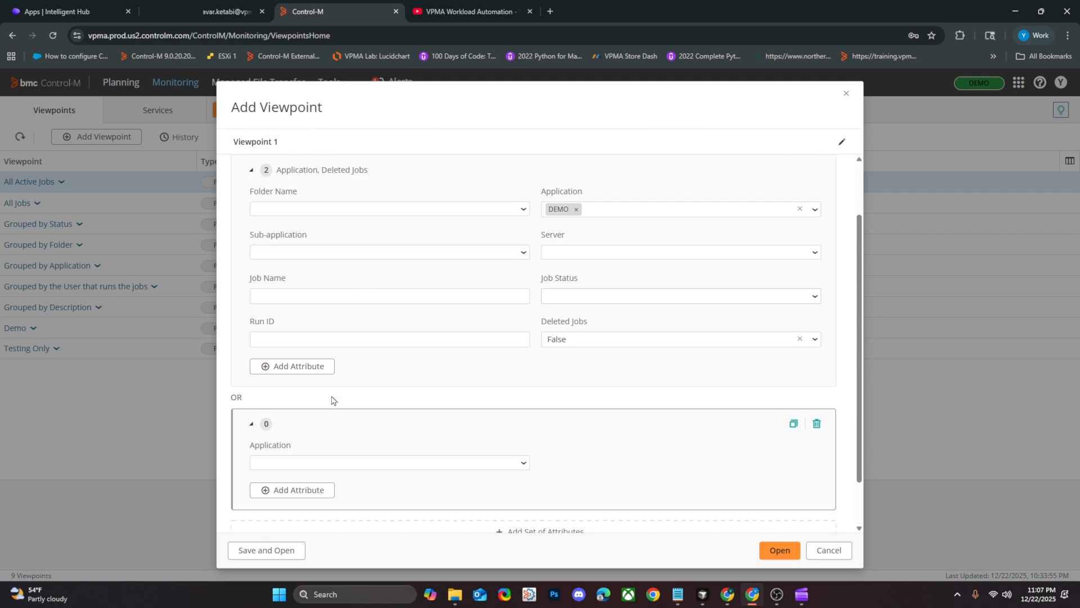
scroll(333, 399, "down", 1)
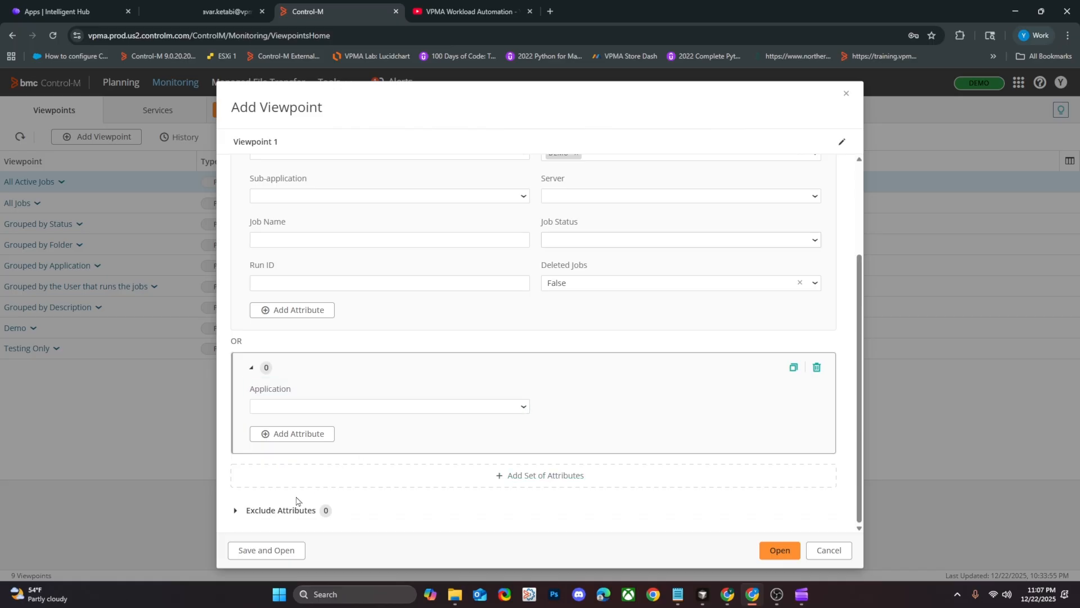
Expand the Exclude Attributes section and delete the second, empty set of include attributes.
left_click(236, 513)
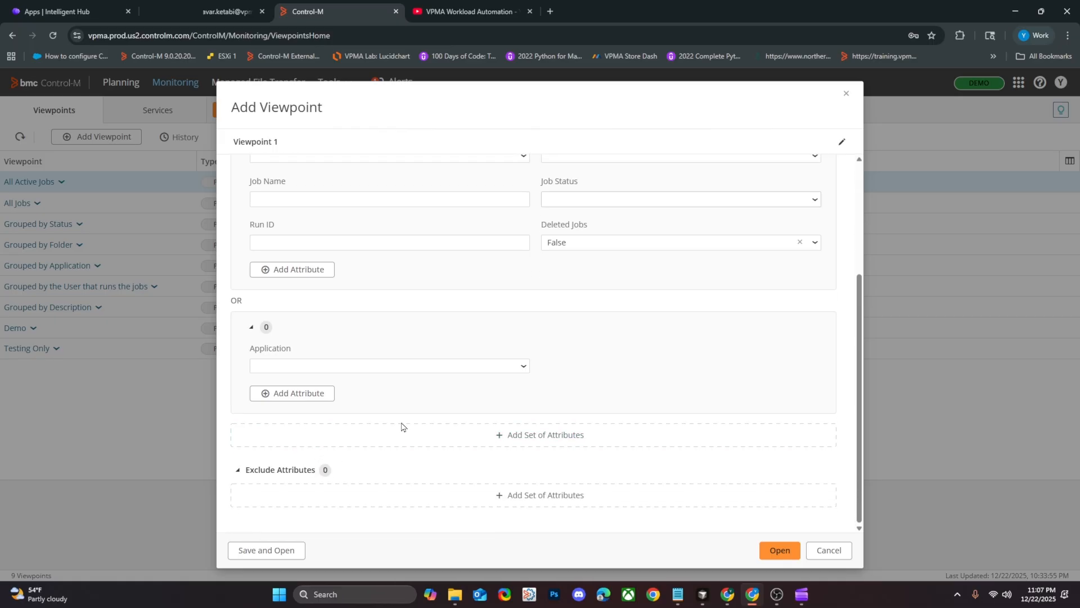
scroll(453, 391, "up", 2)
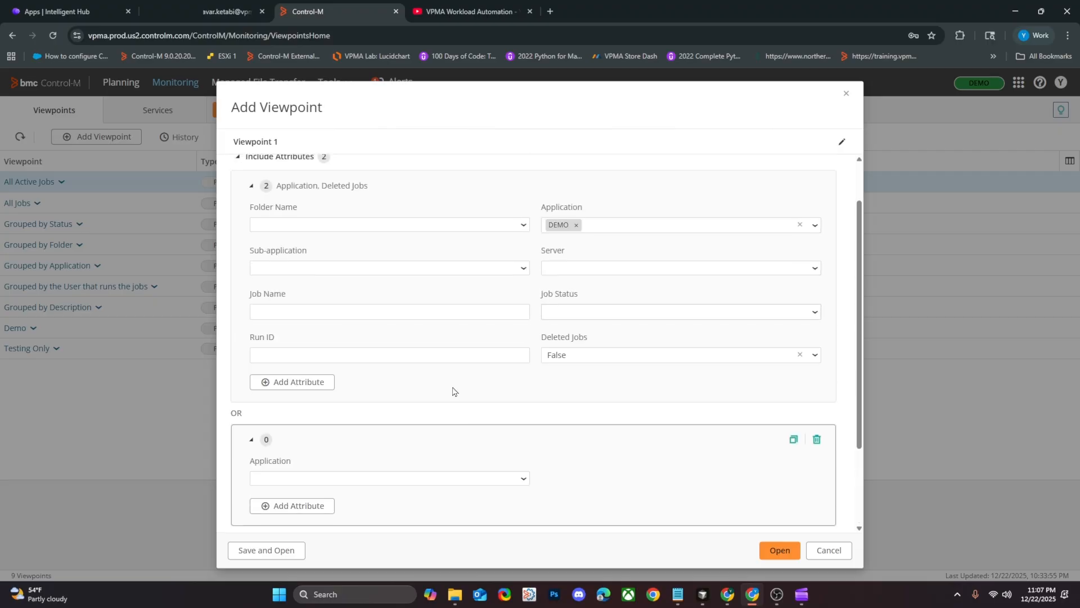
left_click(816, 440)
left_click(587, 355)
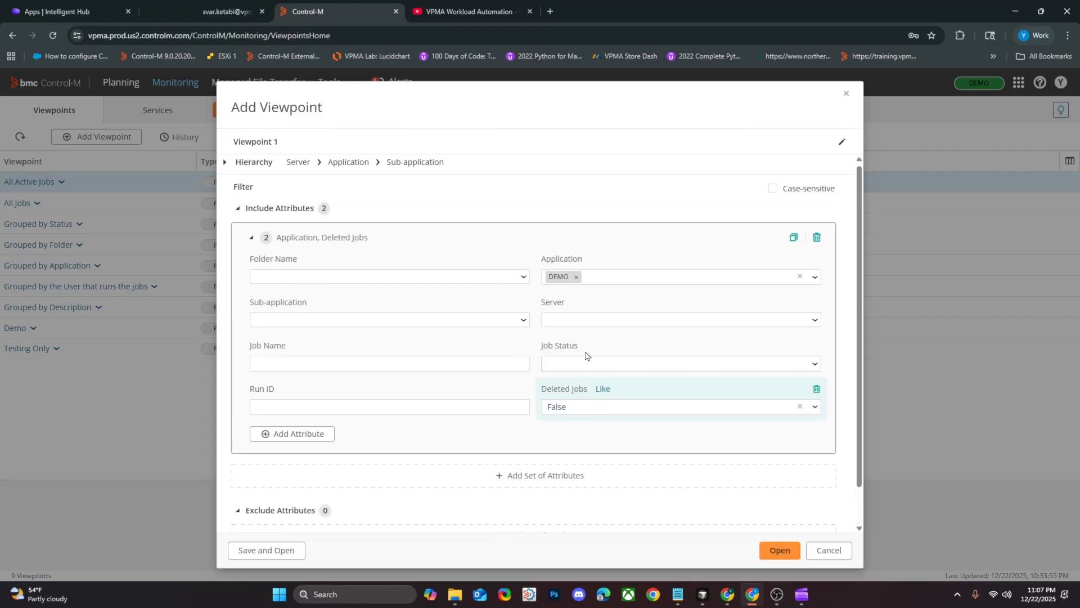
Rename the new viewpoint DEMO_APPLICATION and apply the name.
scroll(555, 315, "down", 1)
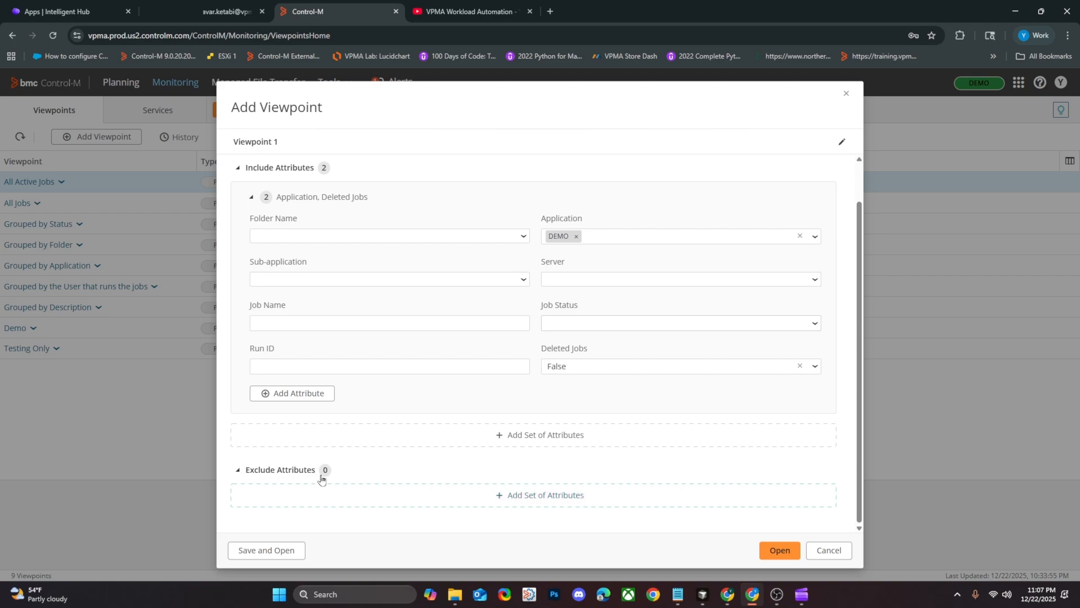
scroll(381, 264, "up", 1)
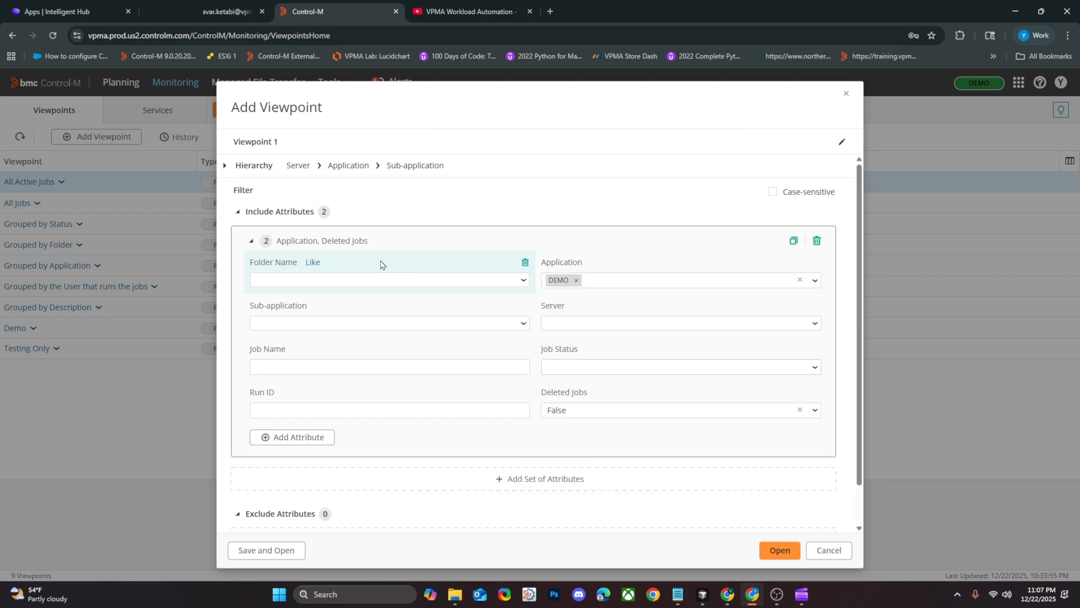
left_click(295, 146)
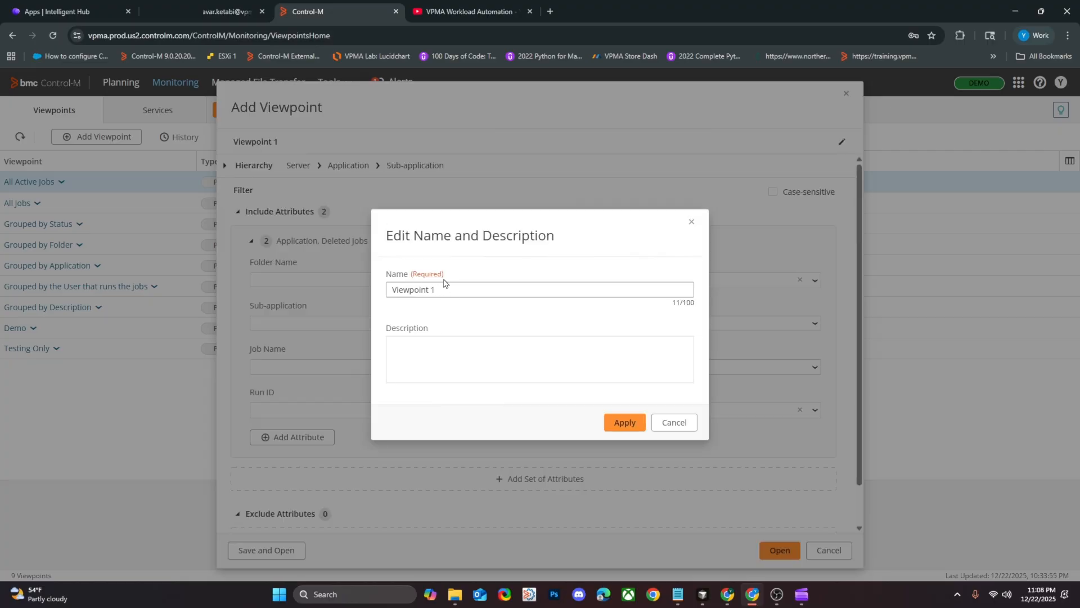
triple_click(446, 297)
type("DEMO_APPLICATION")
left_click(623, 423)
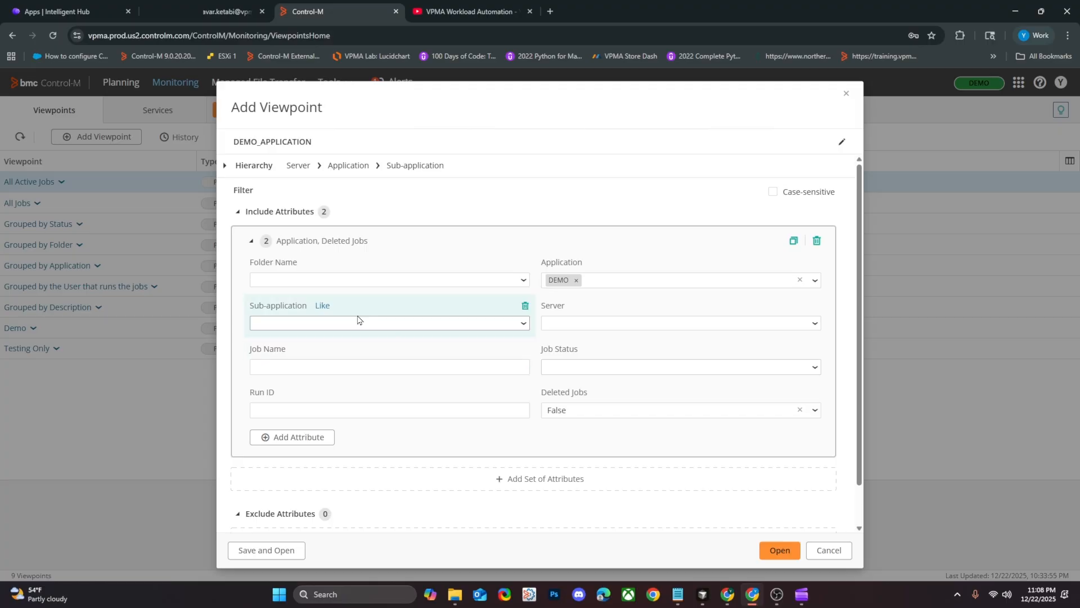
Open the DEMO_APPLICATION viewpoint and save it.
scroll(704, 478, "down", 1)
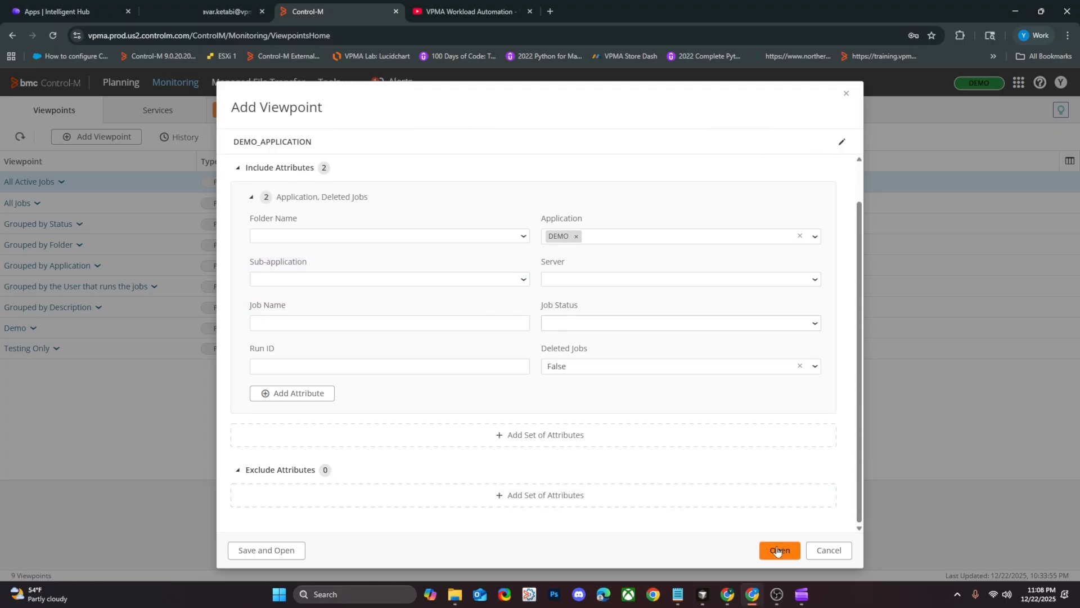
left_click(777, 554)
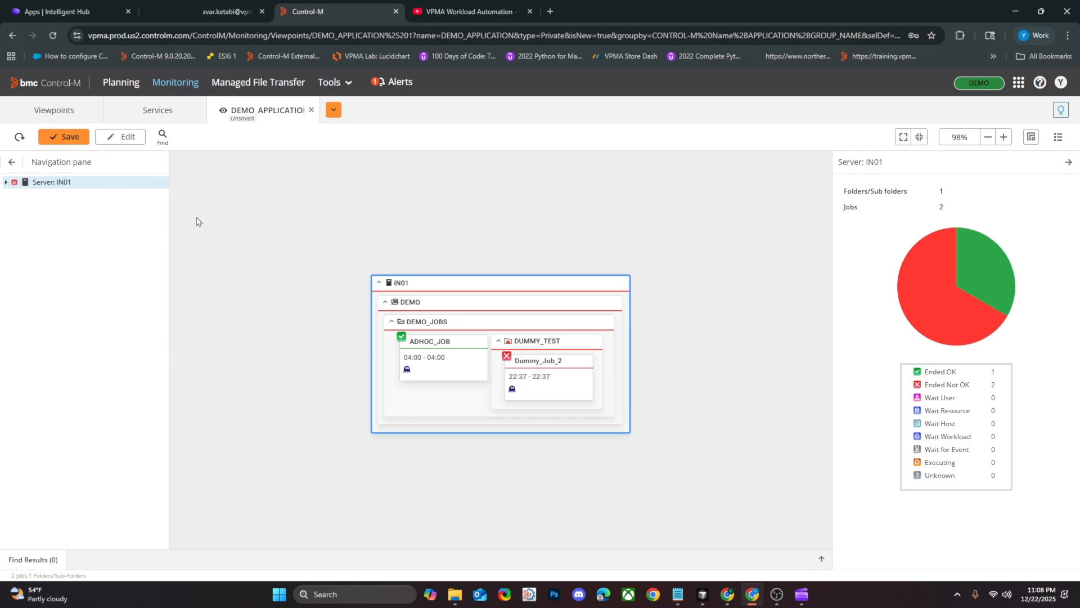
left_click(63, 137)
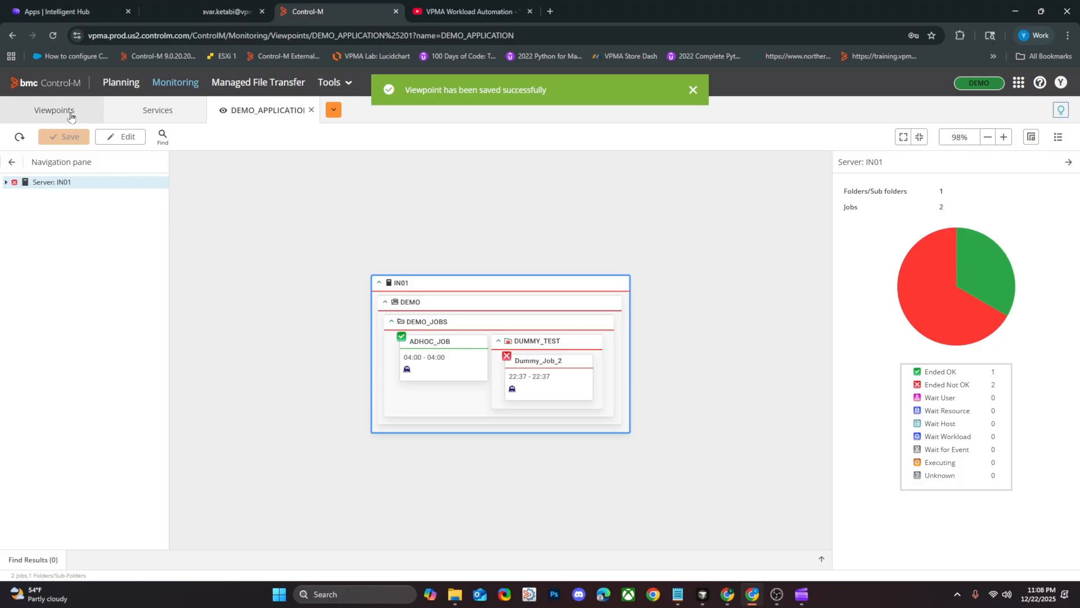
Return to the list of viewpoints, select DEMO_APPLICATION and view the types offered for a new viewpoint.
left_click(70, 116)
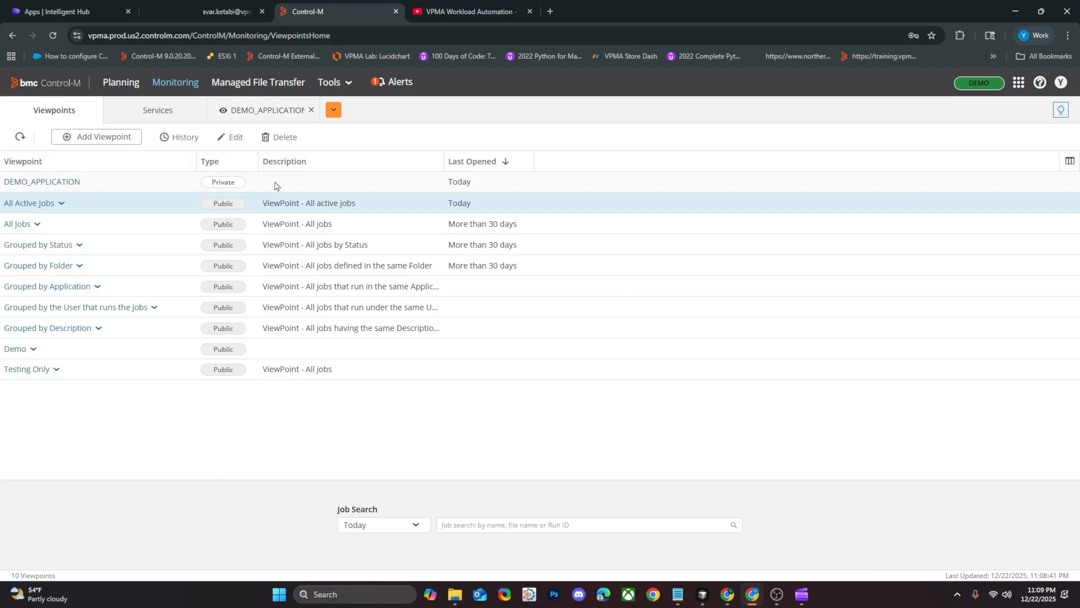
left_click(196, 188)
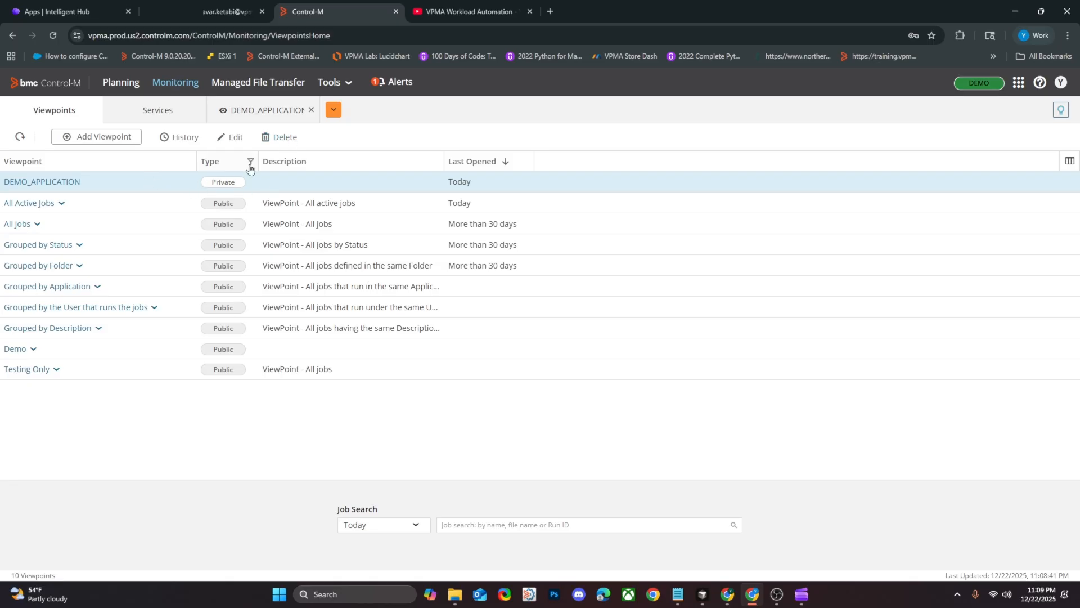
left_click(115, 138)
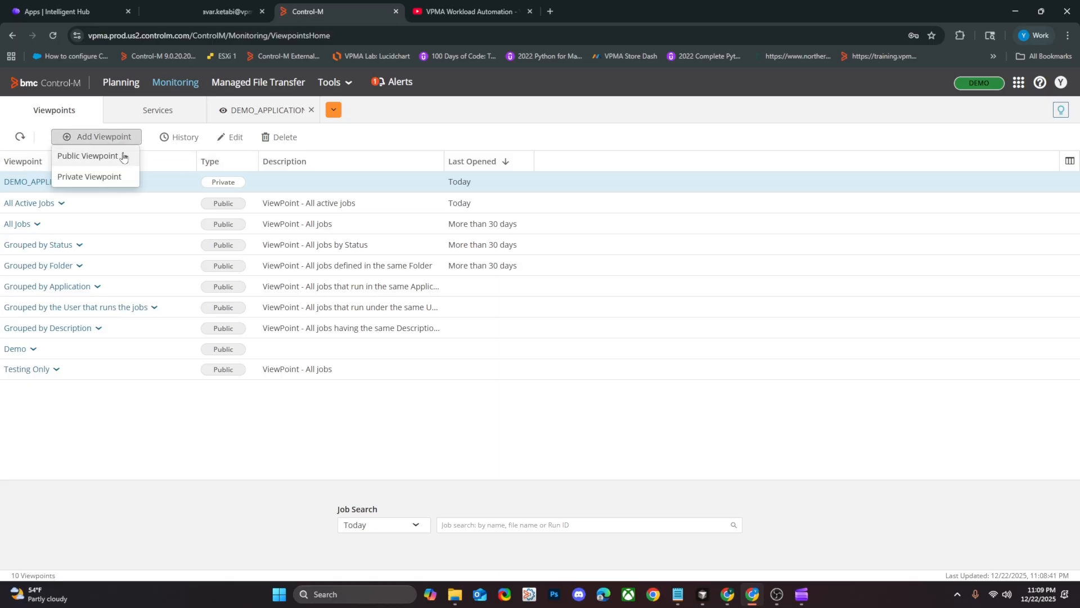
left_click(162, 180)
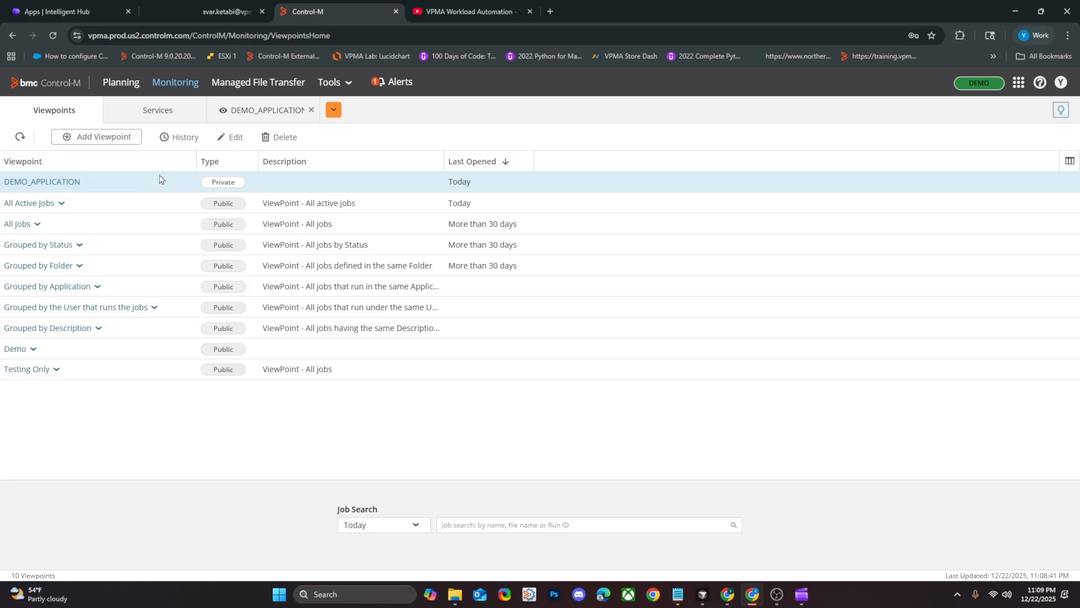